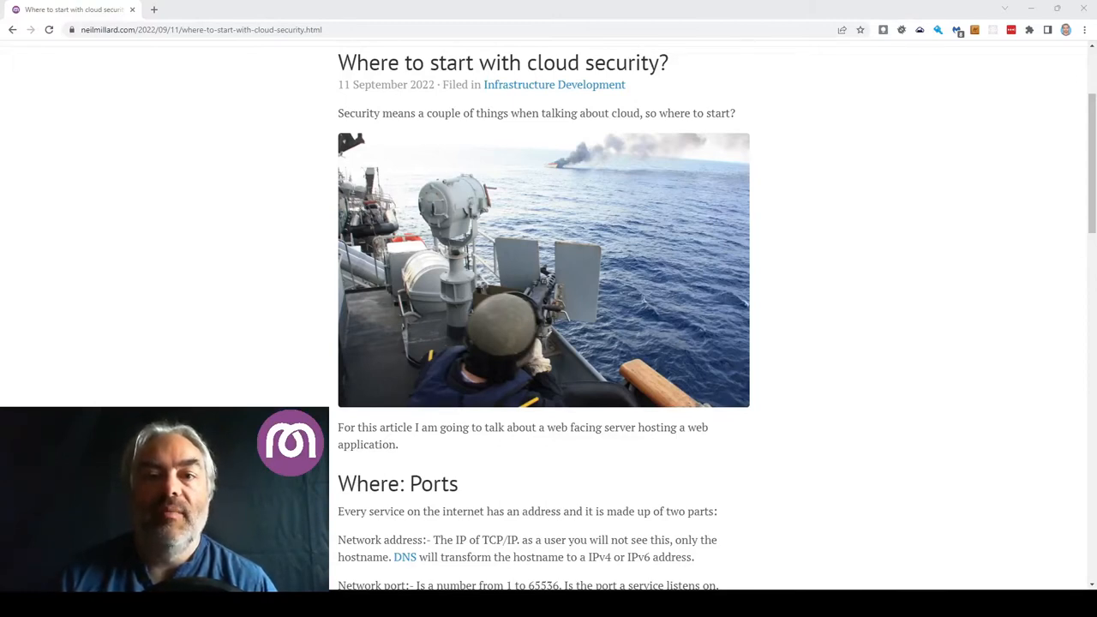
scroll(548, 308, "down", 3)
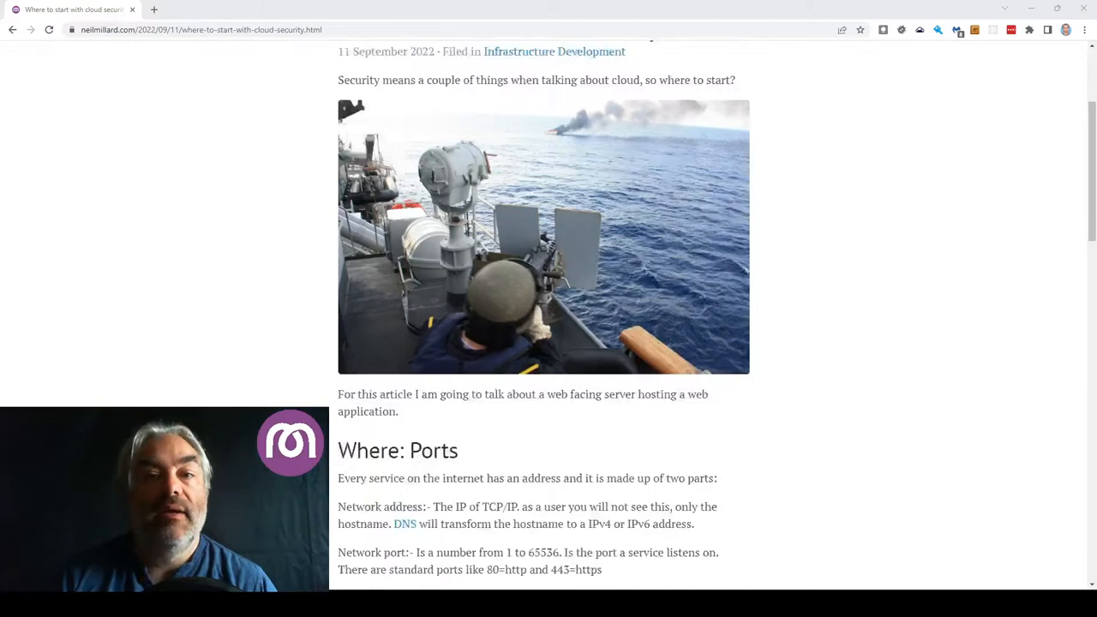
scroll(548, 308, "down", 3)
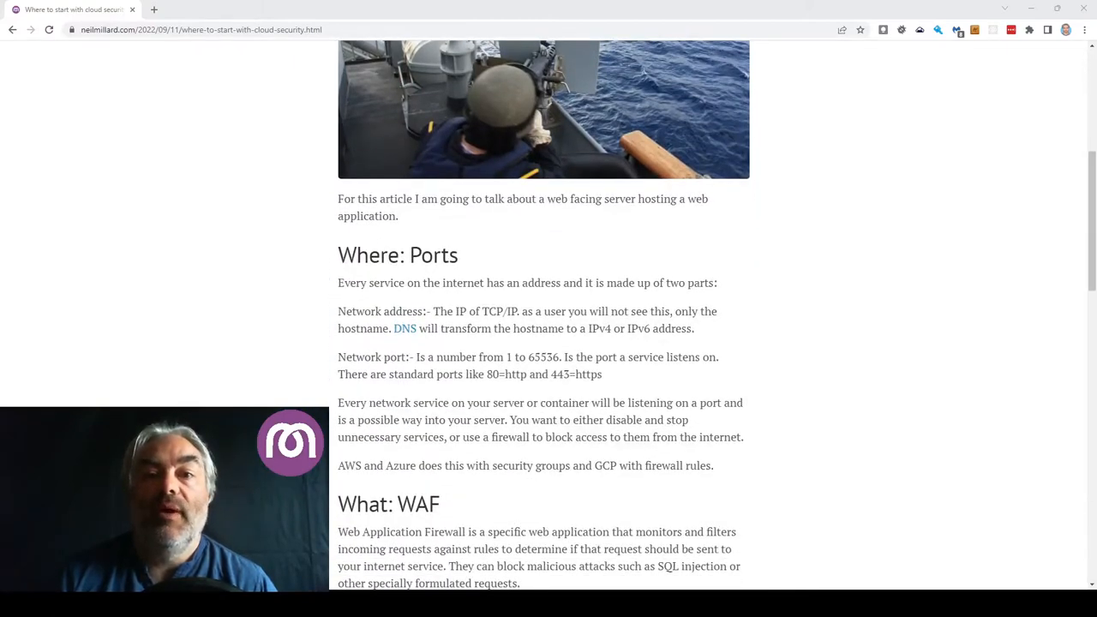
scroll(549, 308, "up", 1)
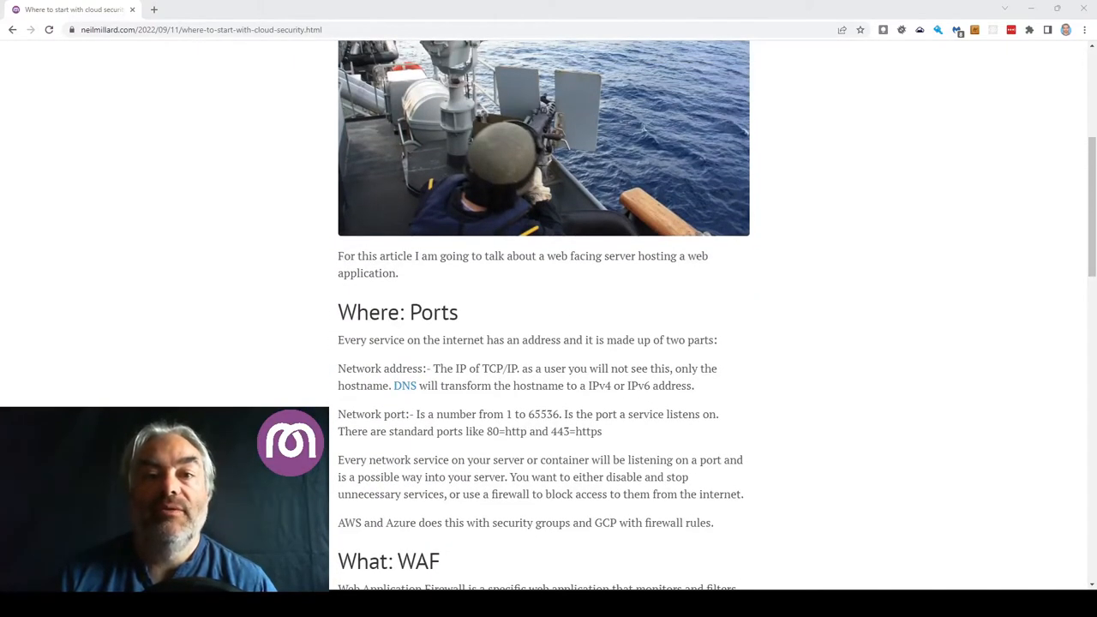